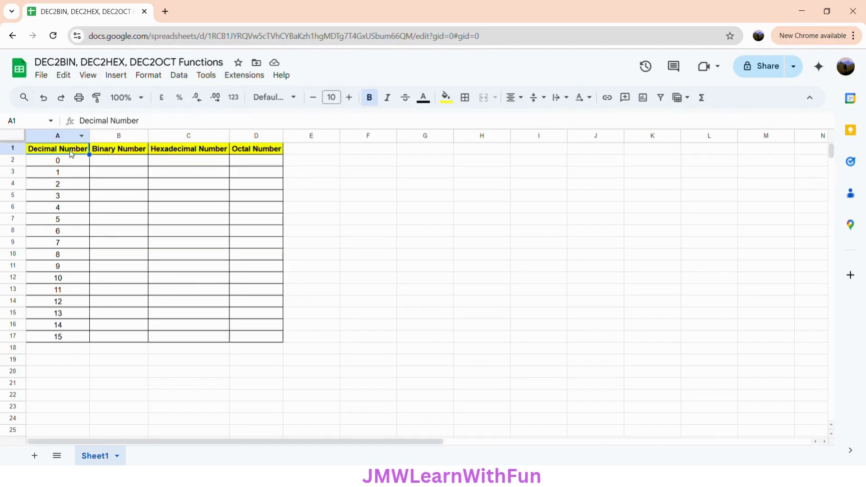
{"action": "left_click", "coordinate": [71, 162]}
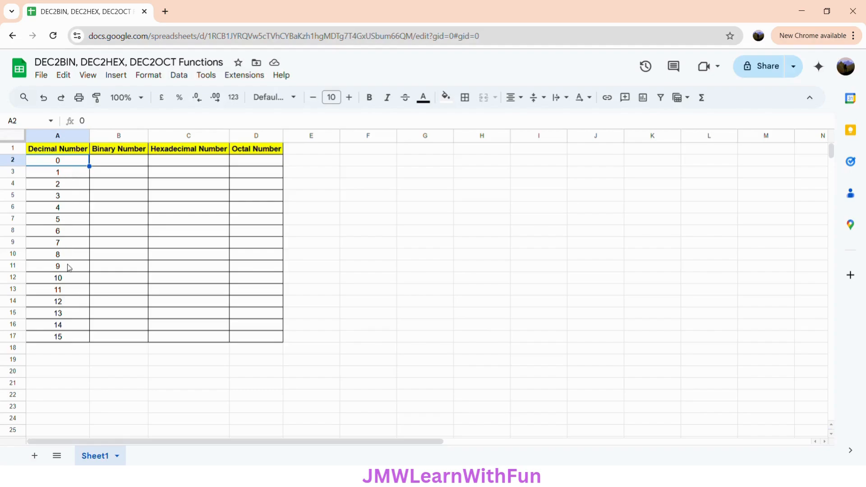
{"action": "left_click", "coordinate": [67, 339]}
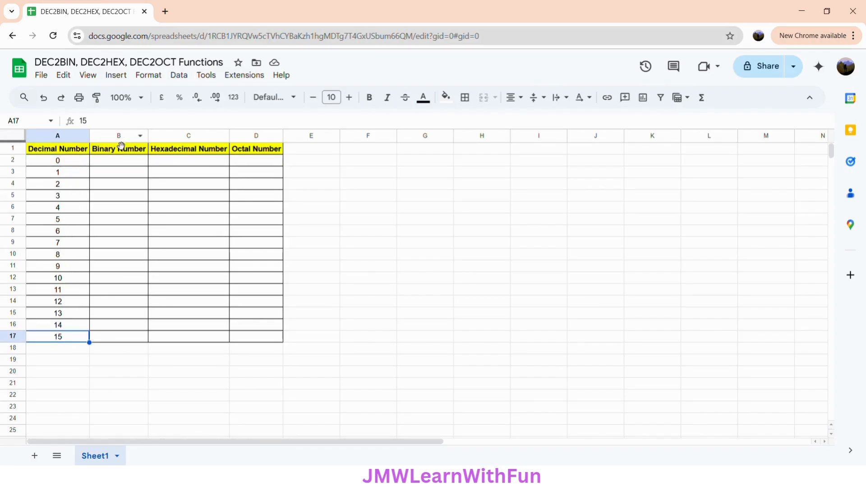
{"action": "left_click", "coordinate": [112, 153]}
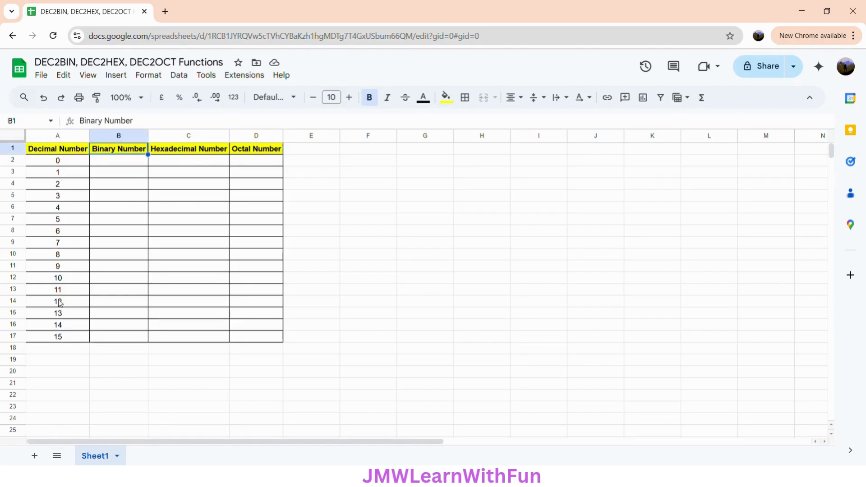
{"action": "left_click", "coordinate": [195, 152]}
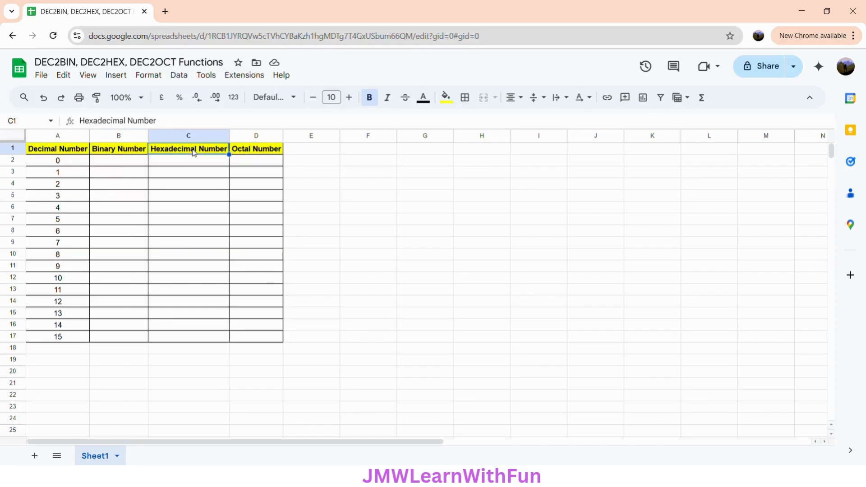
{"action": "left_click", "coordinate": [269, 153]}
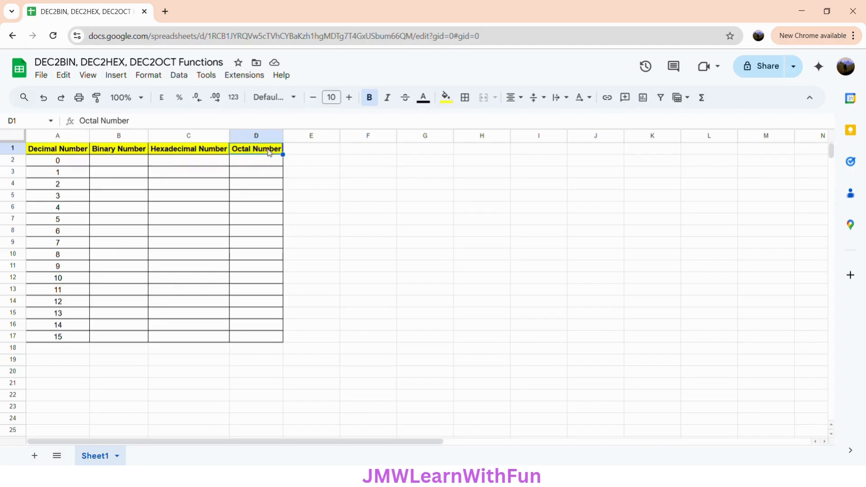
Enter =DEC2BIN(A2,4) in cell B2 and accept the suggested auto-fill for the Binary Number column through row 17.
{"action": "left_click", "coordinate": [114, 163]}
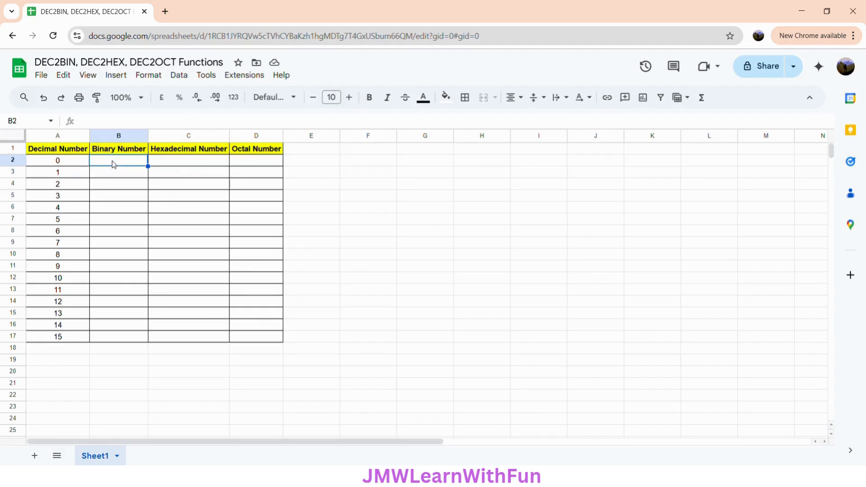
{"action": "type", "text": "="}
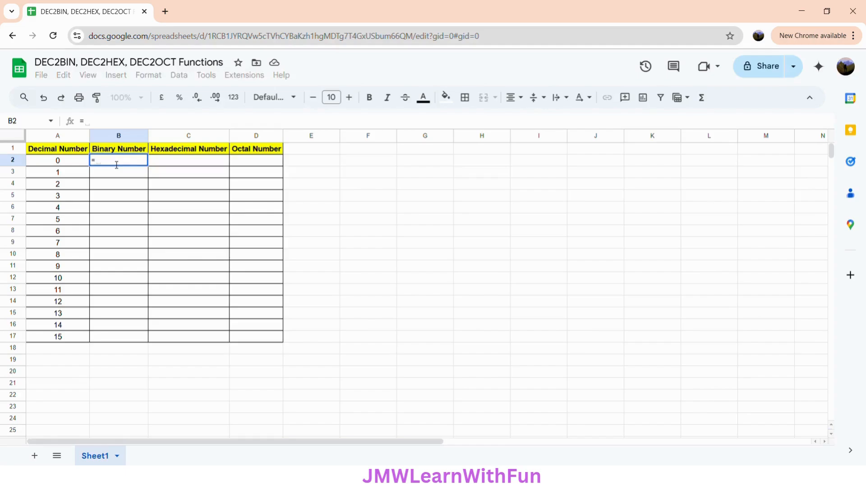
{"action": "type", "text": "DEC2"}
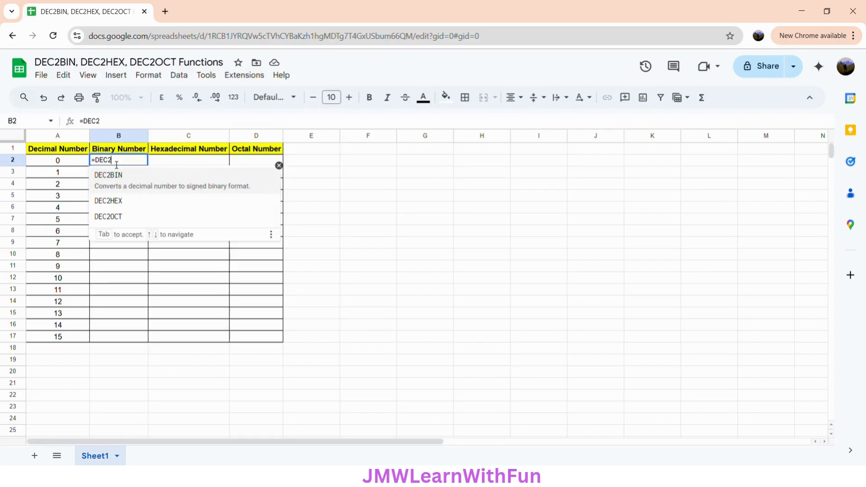
{"action": "type", "text": "BIN"}
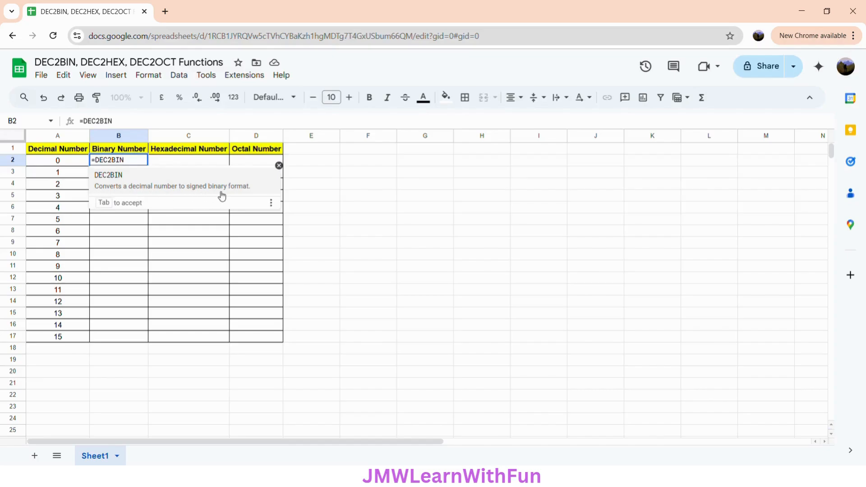
{"action": "left_click", "coordinate": [255, 193]}
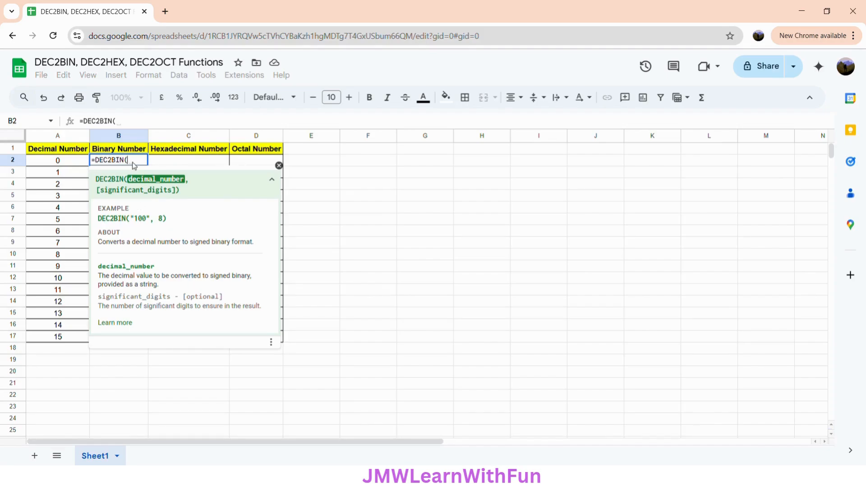
{"action": "left_click", "coordinate": [54, 162]}
{"action": "type", "text": ","}
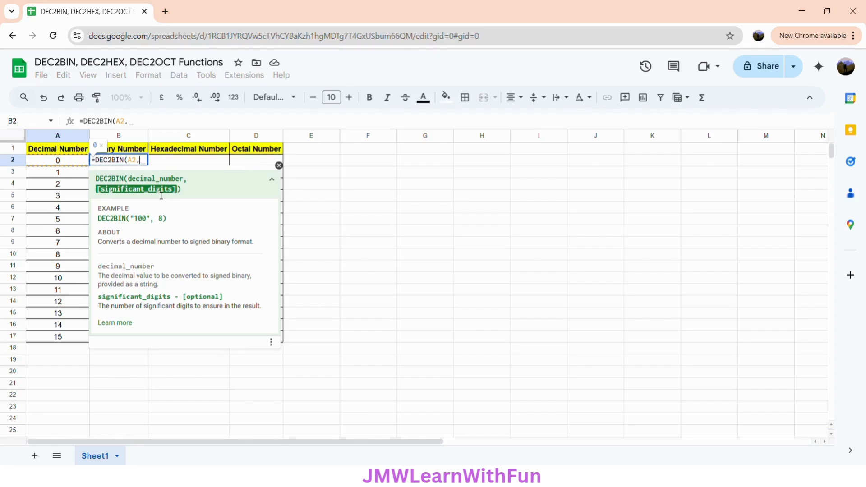
{"action": "type", "text": "4"}
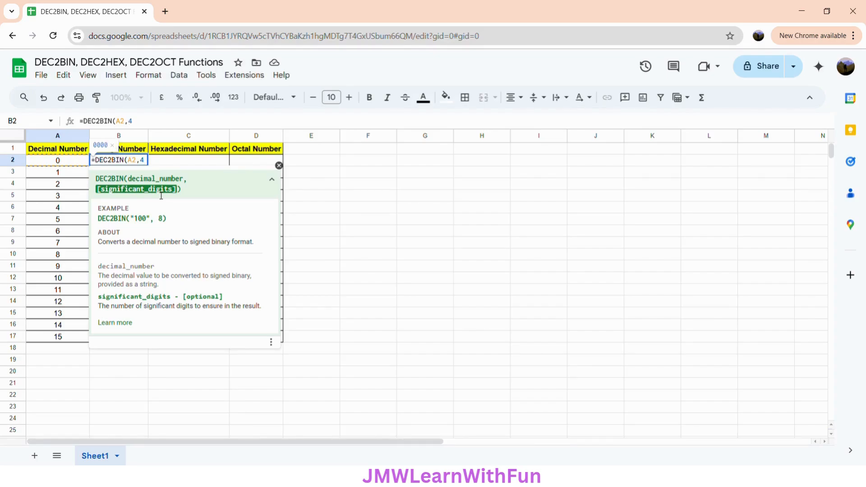
{"action": "type", "text": ")"}
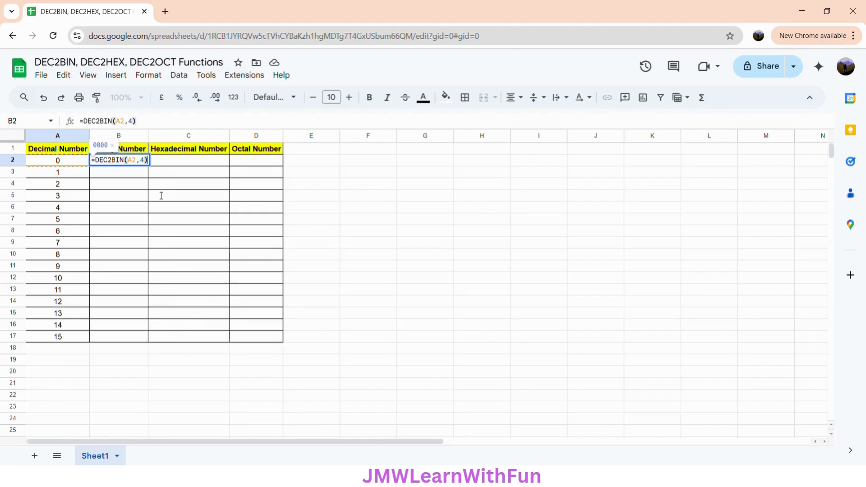
{"action": "key", "text": "Return"}
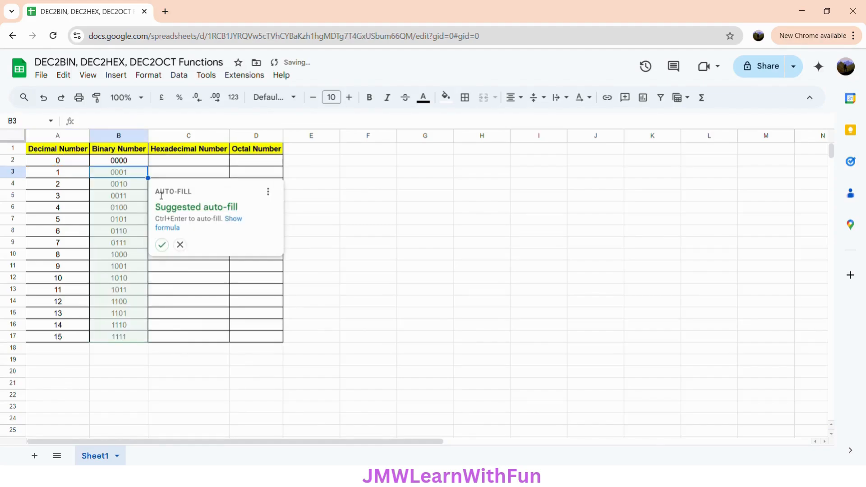
{"action": "left_click", "coordinate": [162, 245]}
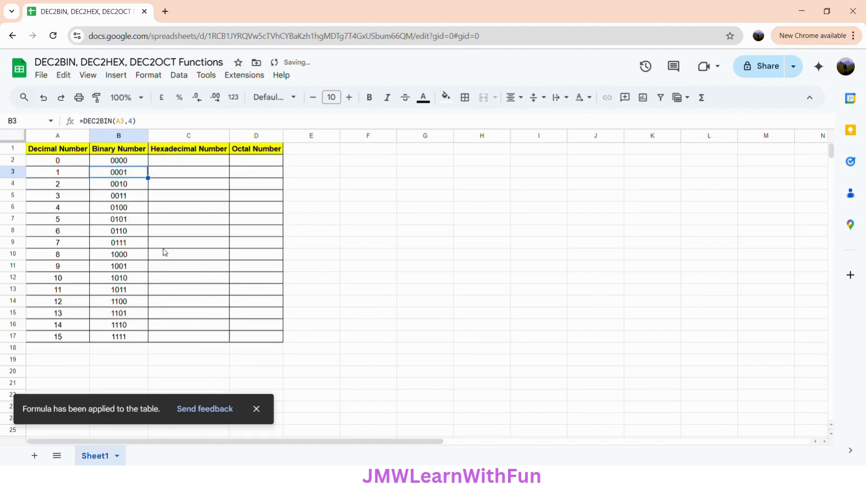
{"action": "left_click", "coordinate": [131, 162]}
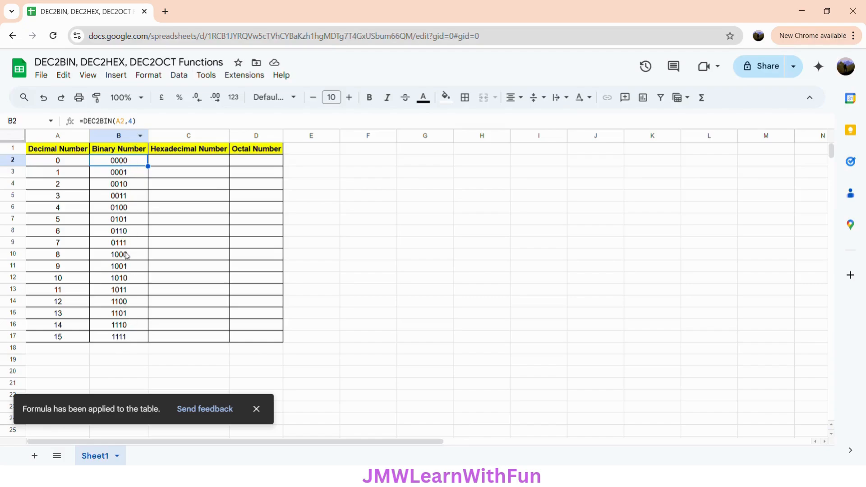
Enter =DEC2HEX(A2,1) in cell C2 to convert the first decimal number to hexadecimal.
{"action": "left_click", "coordinate": [195, 154]}
{"action": "left_click", "coordinate": [186, 163]}
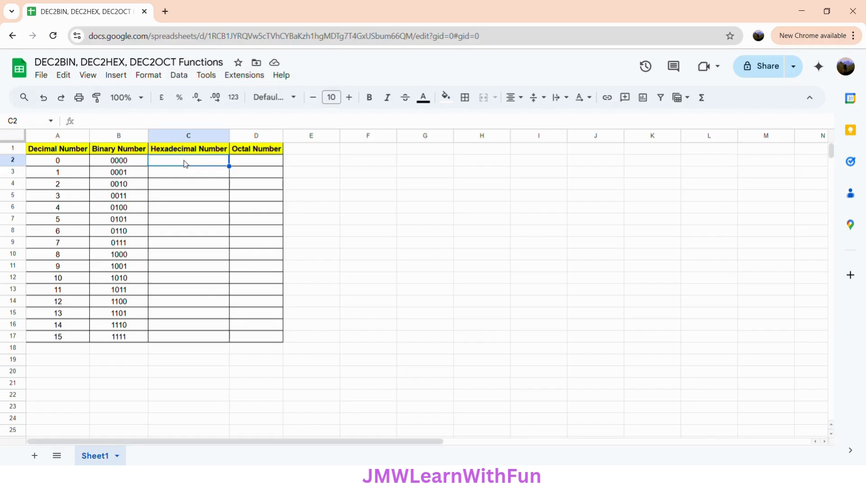
{"action": "type", "text": "=D"}
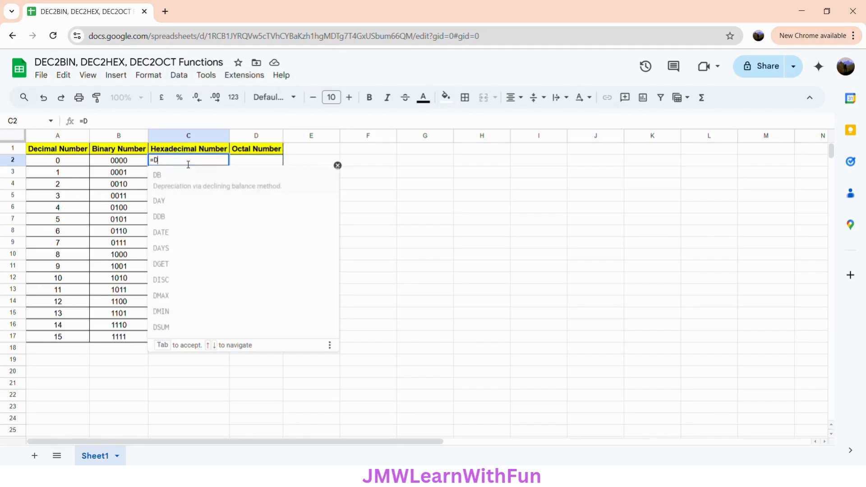
{"action": "type", "text": "EC2HEX"}
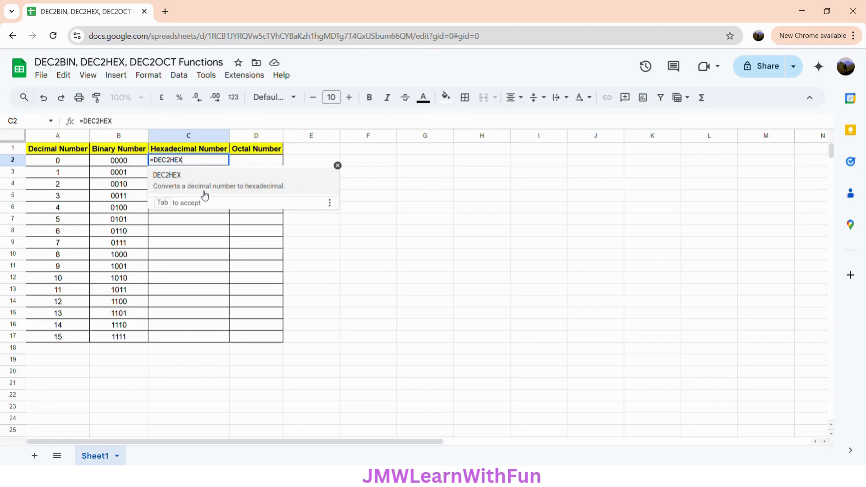
{"action": "left_click", "coordinate": [285, 193]}
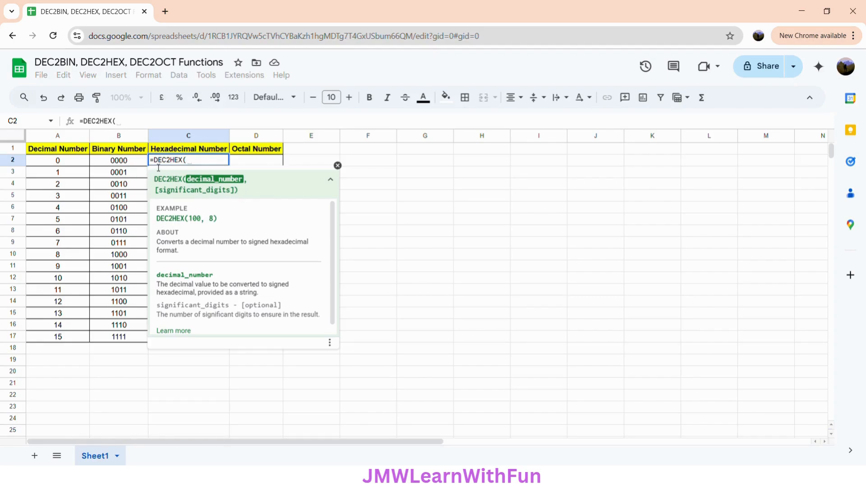
{"action": "left_click", "coordinate": [73, 161]}
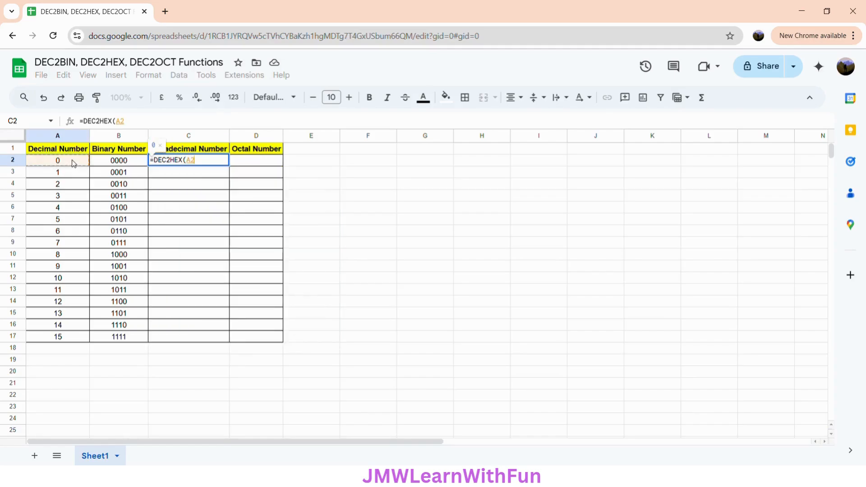
{"action": "type", "text": ","}
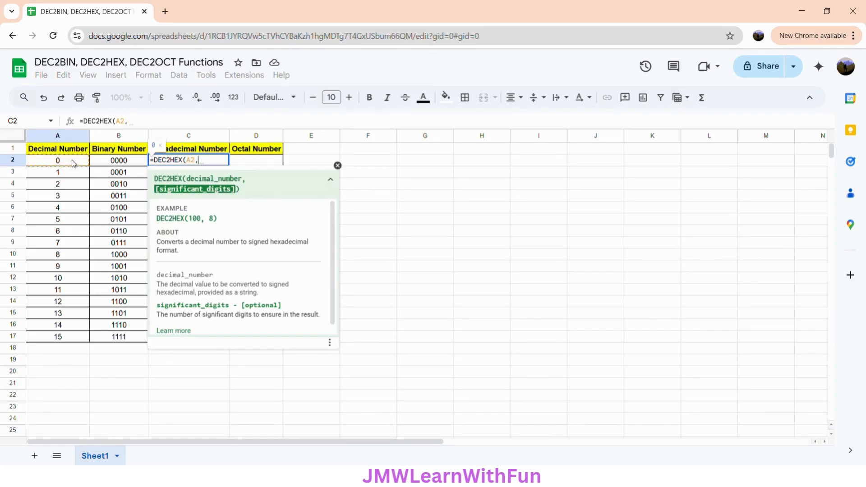
{"action": "type", "text": "1"}
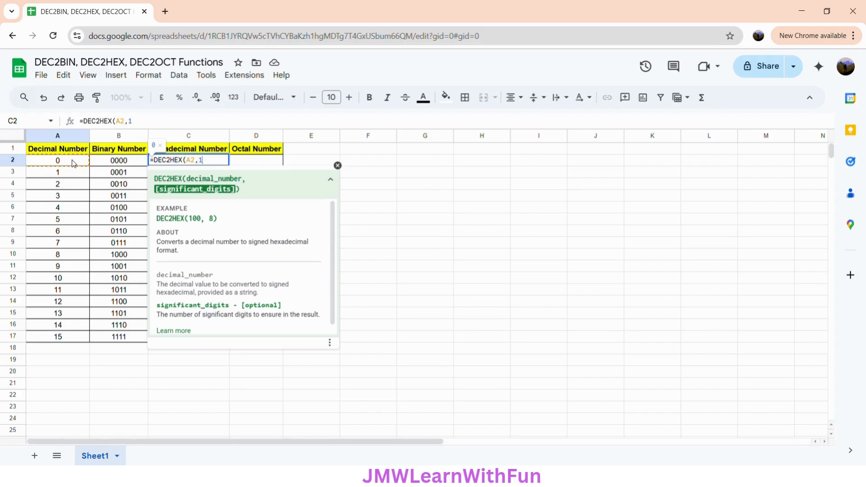
{"action": "type", "text": ")"}
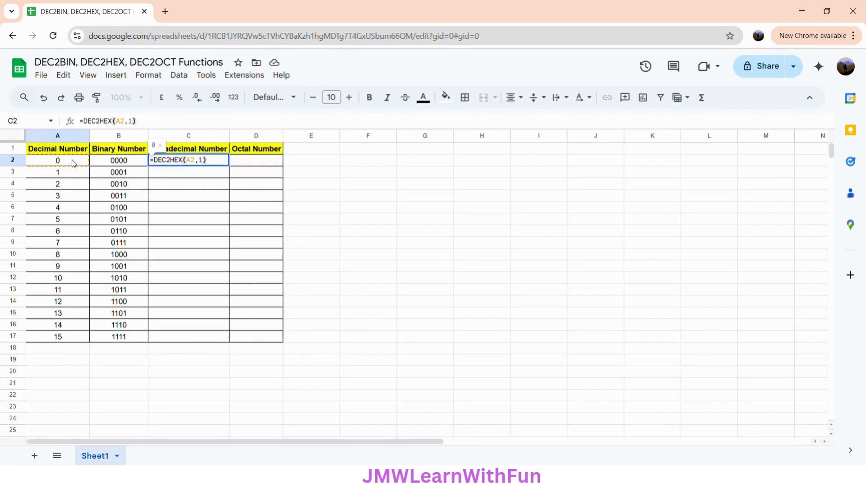
{"action": "key", "text": "Return"}
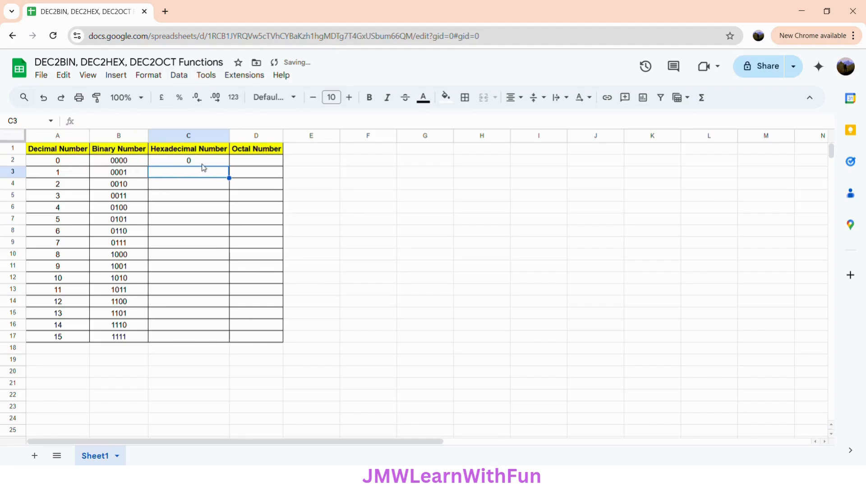
Fill the hexadecimal formula from C2 down through C17.
{"action": "key", "text": "Up"}
{"action": "left_click_drag", "start_coordinate": [235, 173], "coordinate": [203, 341]}
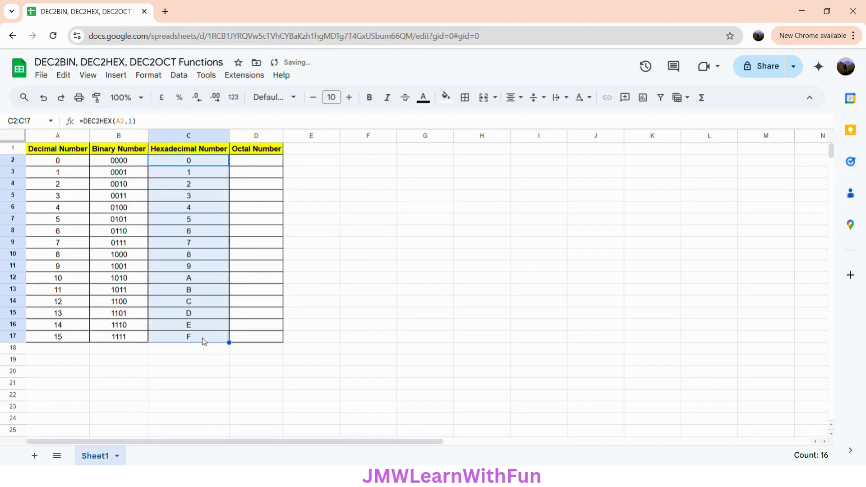
{"action": "left_click", "coordinate": [197, 164]}
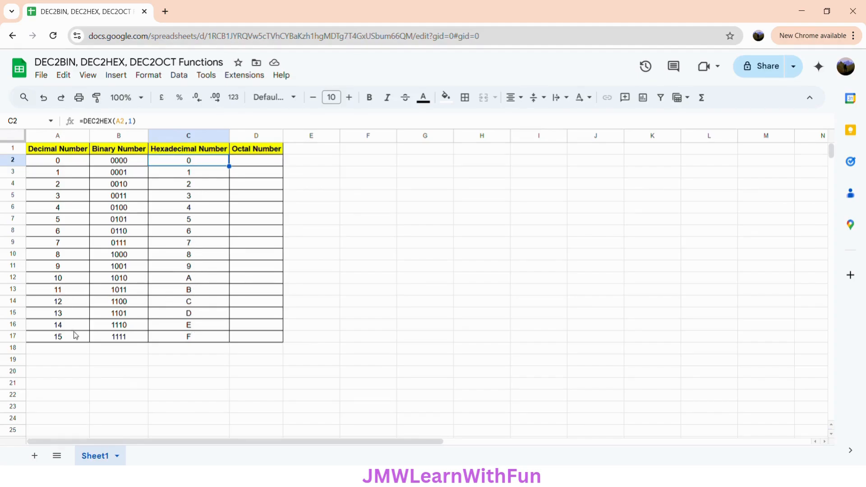
Enter =DEC2OCT(A2,4) in cell D2 to convert the first decimal number to octal.
{"action": "left_click", "coordinate": [259, 168]}
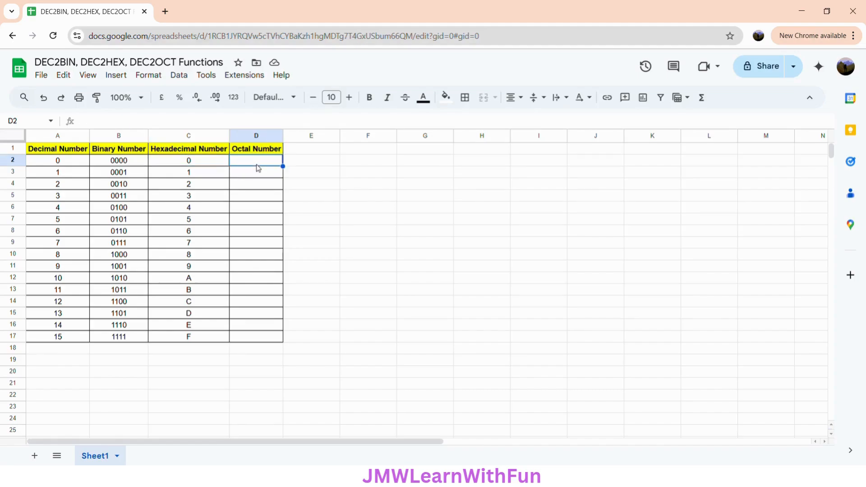
{"action": "type", "text": "=D"}
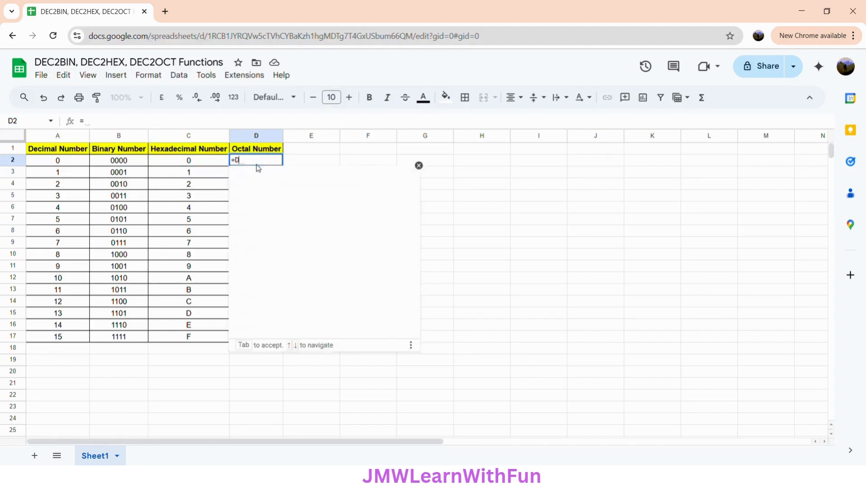
{"action": "type", "text": "EC2OCT"}
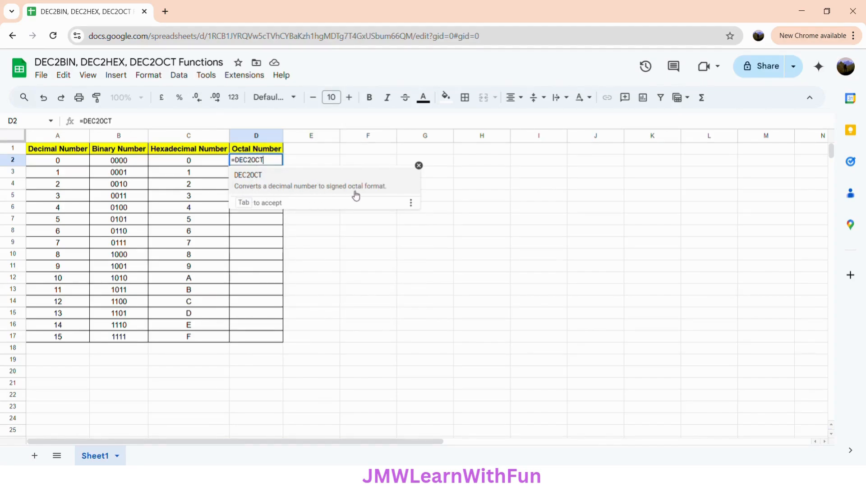
{"action": "left_click", "coordinate": [378, 192]}
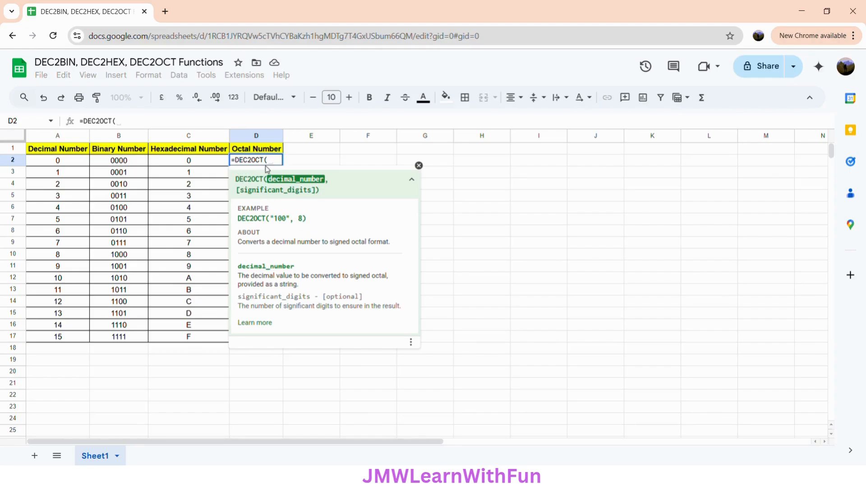
{"action": "left_click", "coordinate": [75, 161]}
{"action": "type", "text": ","}
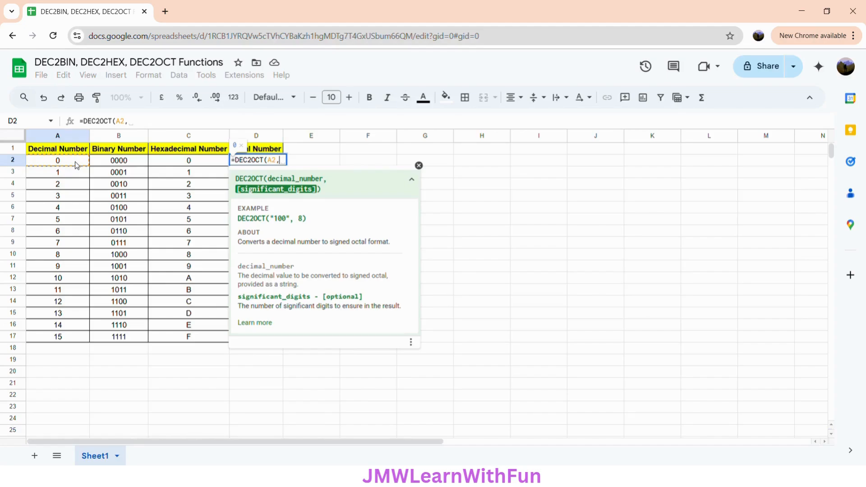
{"action": "type", "text": "4"}
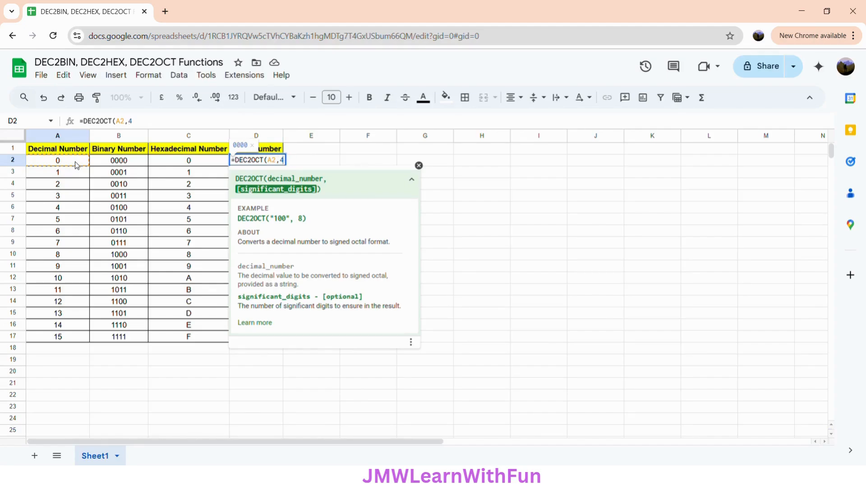
{"action": "type", "text": ")"}
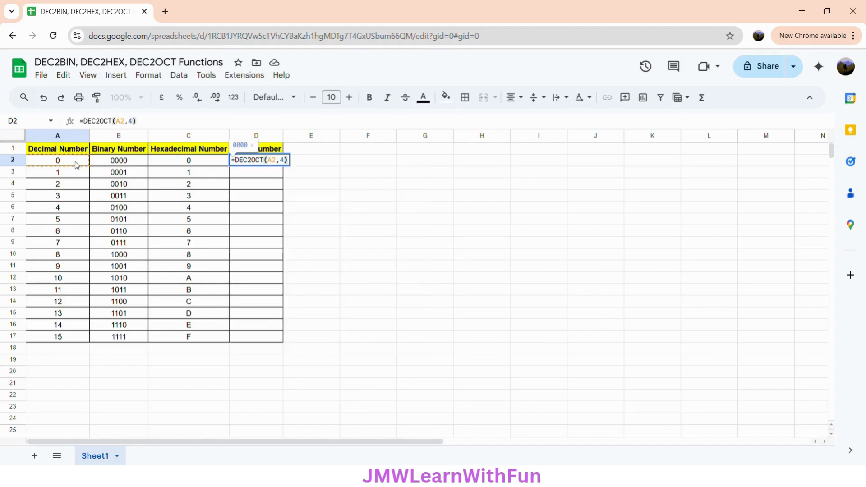
{"action": "key", "text": "Return"}
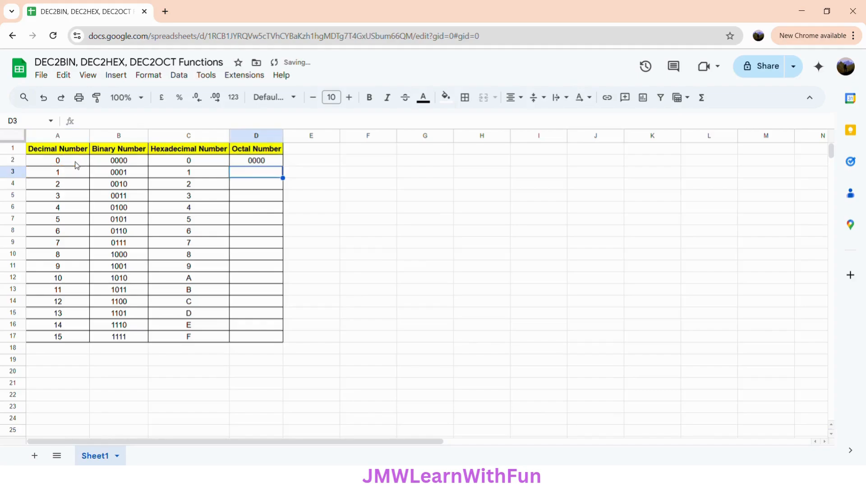
Fill the octal conversion formula from D2 down through D17.
{"action": "left_click", "coordinate": [268, 164]}
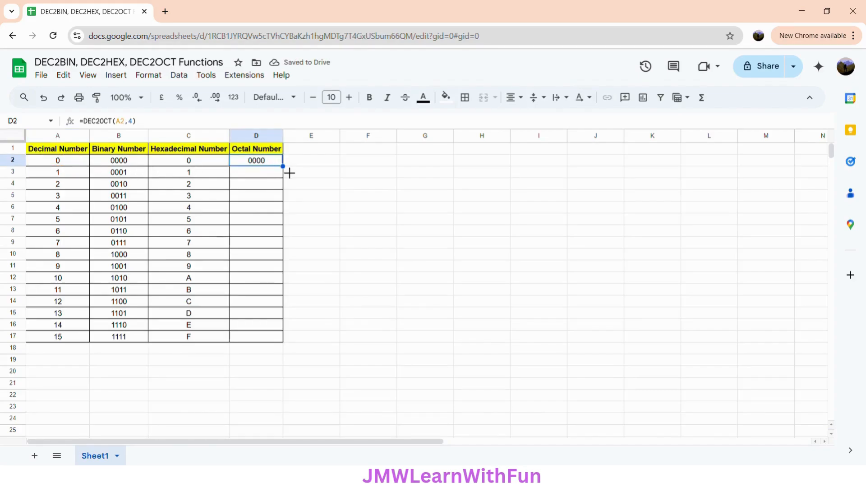
{"action": "left_click_drag", "start_coordinate": [286, 172], "coordinate": [266, 338]}
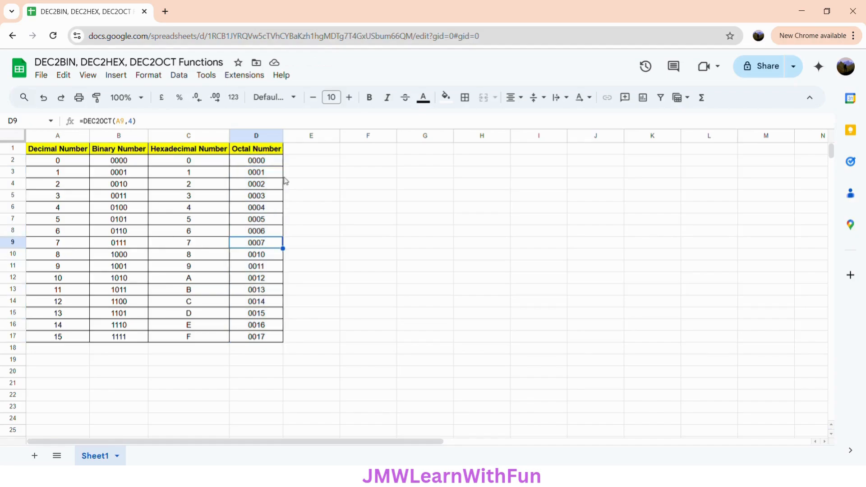
Review the conversion table by inspecting the decimal value in A10 and the binary, hexadecimal and octal formulas in B2, C2 and D2.
{"action": "left_click", "coordinate": [56, 258]}
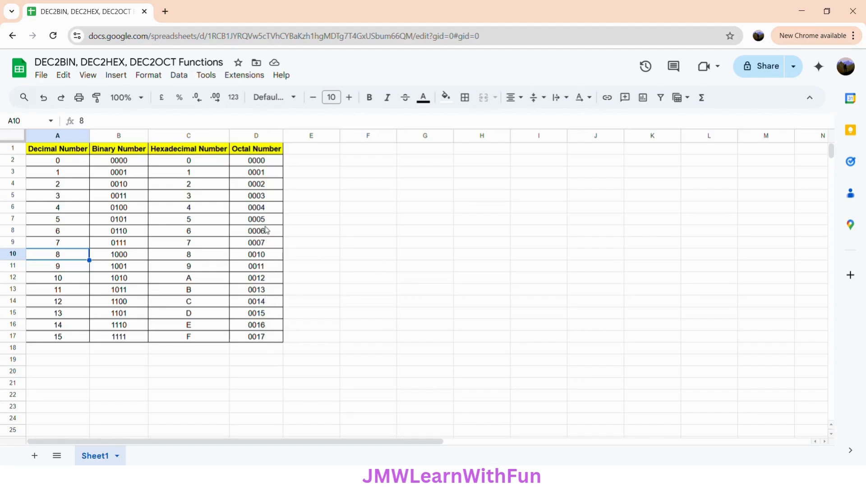
{"action": "left_click", "coordinate": [65, 153]}
{"action": "left_click", "coordinate": [124, 163]}
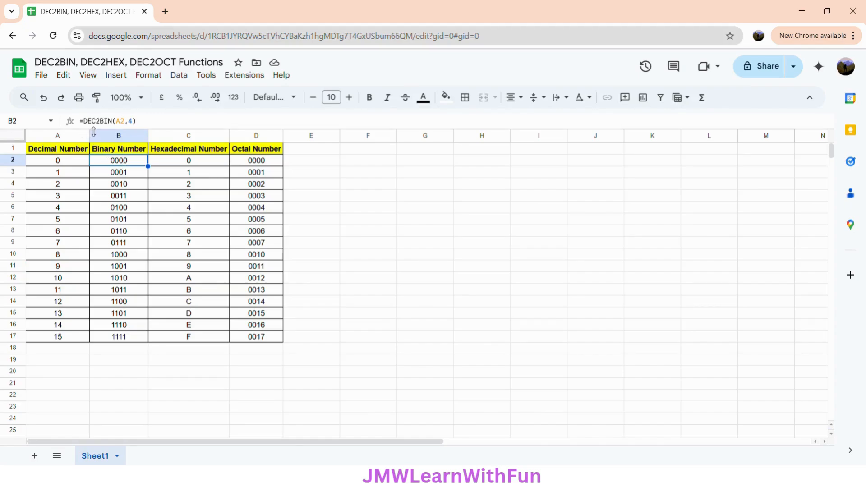
{"action": "left_click", "coordinate": [175, 166]}
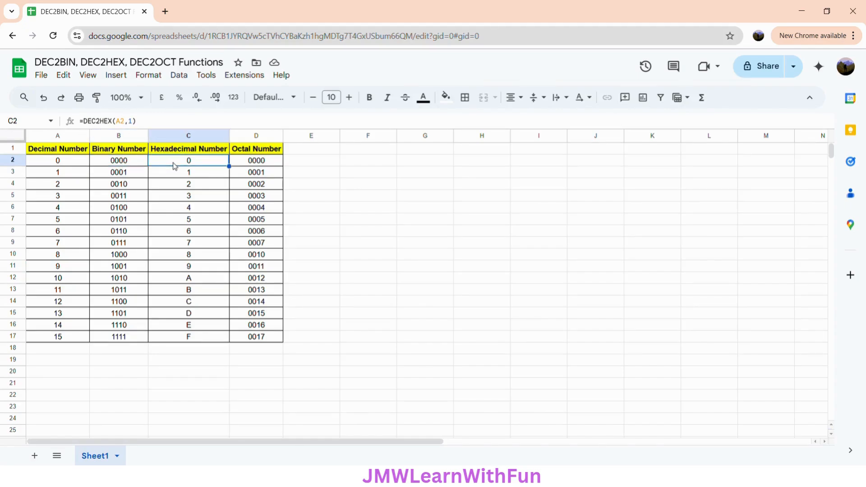
{"action": "left_click", "coordinate": [255, 163]}
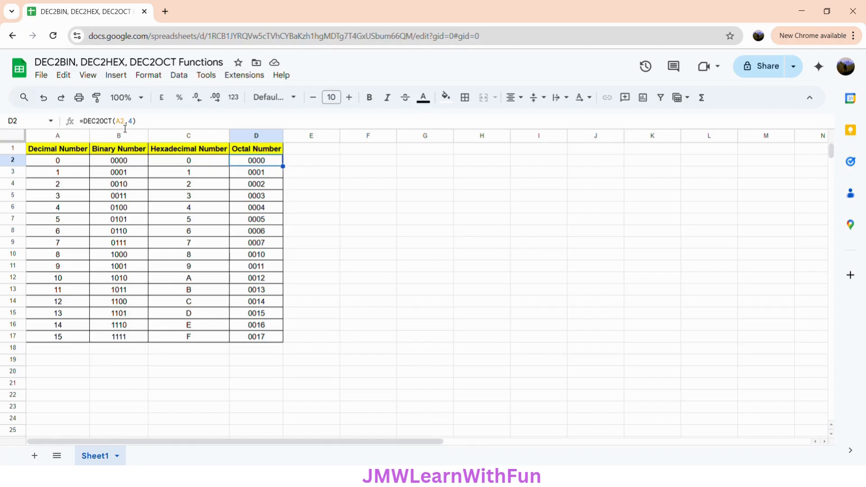